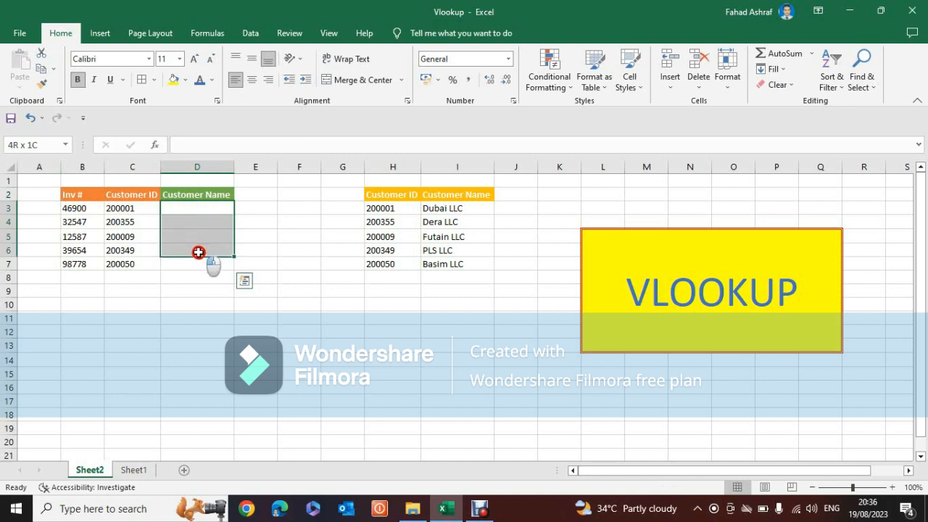
# Compare the Customer ID column of the invoice table with the Customer ID and Customer Name lookup table.
pyautogui.click(407, 195)
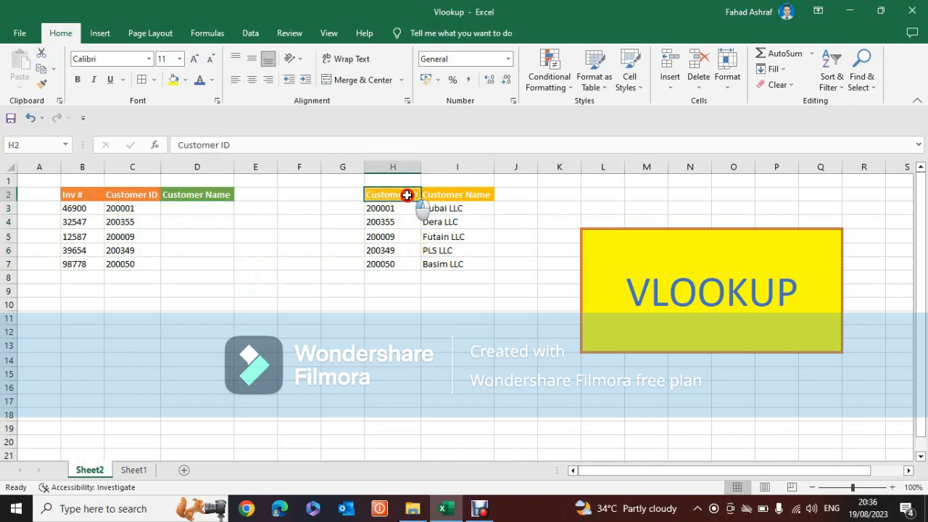
pyautogui.click(446, 194)
pyautogui.click(415, 236)
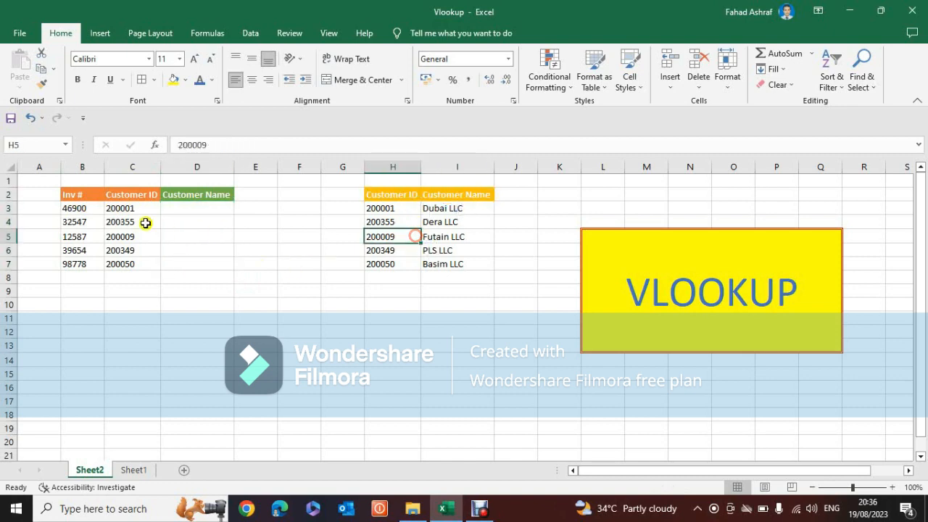
pyautogui.moveTo(137, 195); pyautogui.dragTo(146, 261)
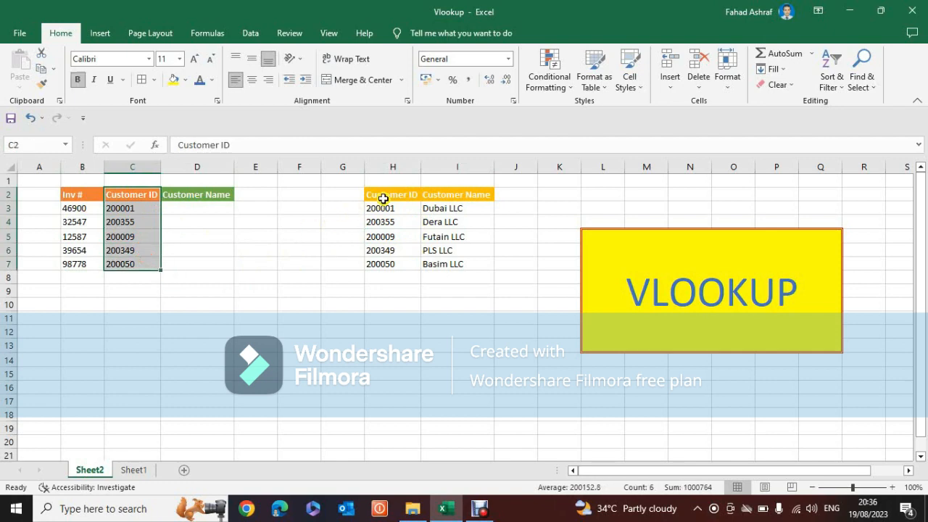
pyautogui.moveTo(383, 196); pyautogui.dragTo(384, 259)
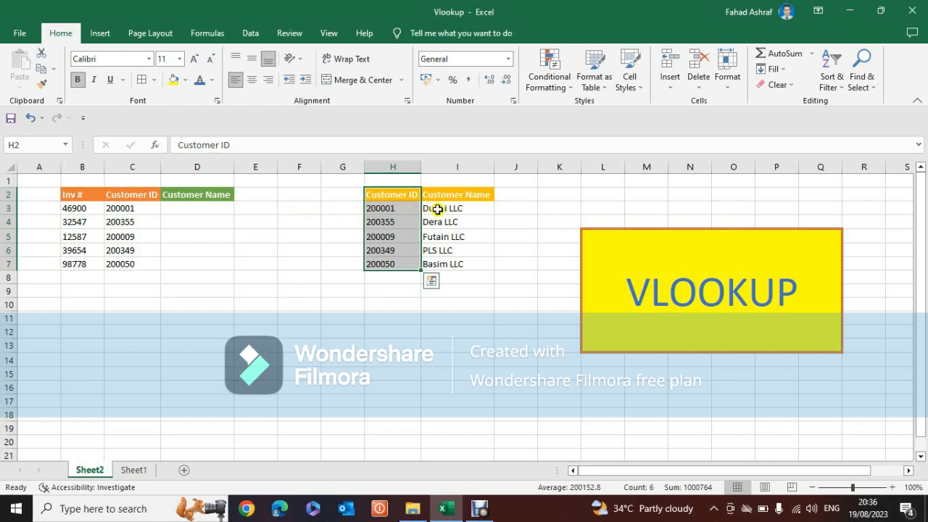
# Enter a VLOOKUP formula in D3 that looks up C3 in H3:I7 and returns column 2 with range lookup 0.
pyautogui.click(203, 249)
pyautogui.click(197, 209)
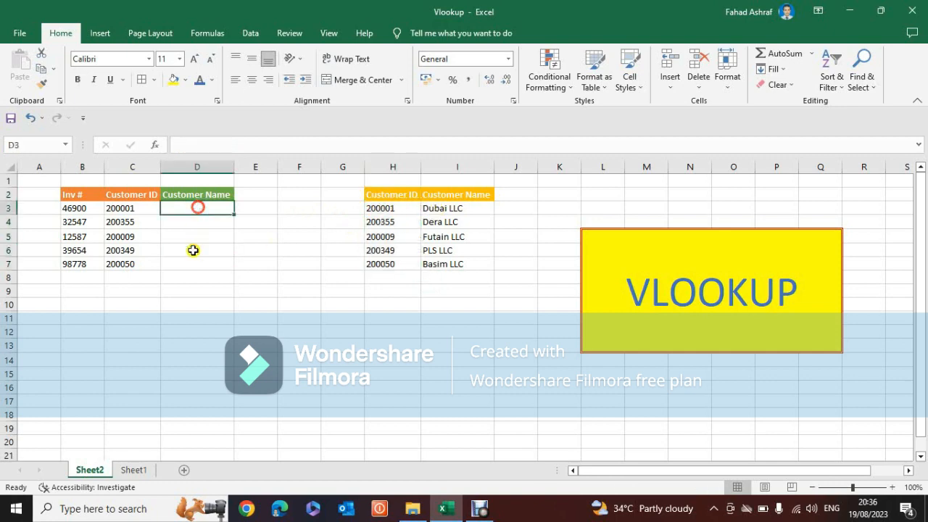
pyautogui.write('+vl')
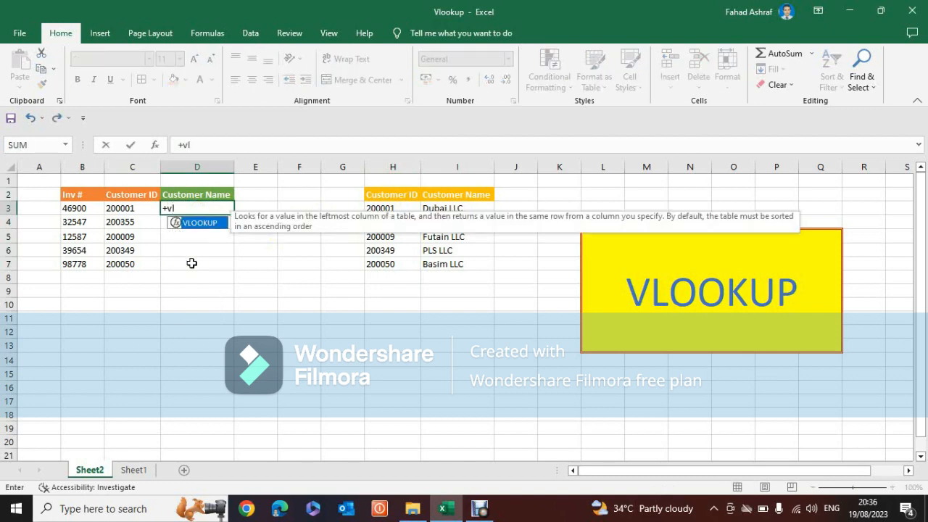
pyautogui.press('Tab')
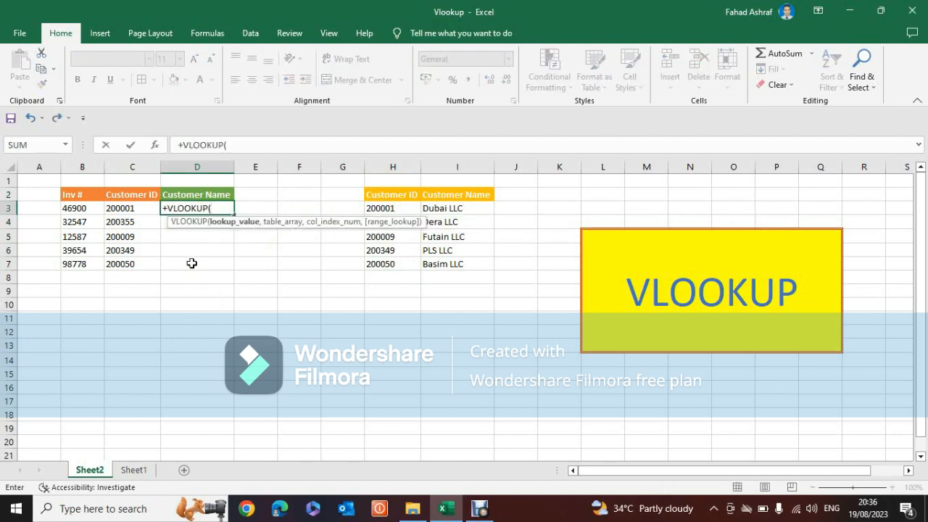
pyautogui.press('Left')
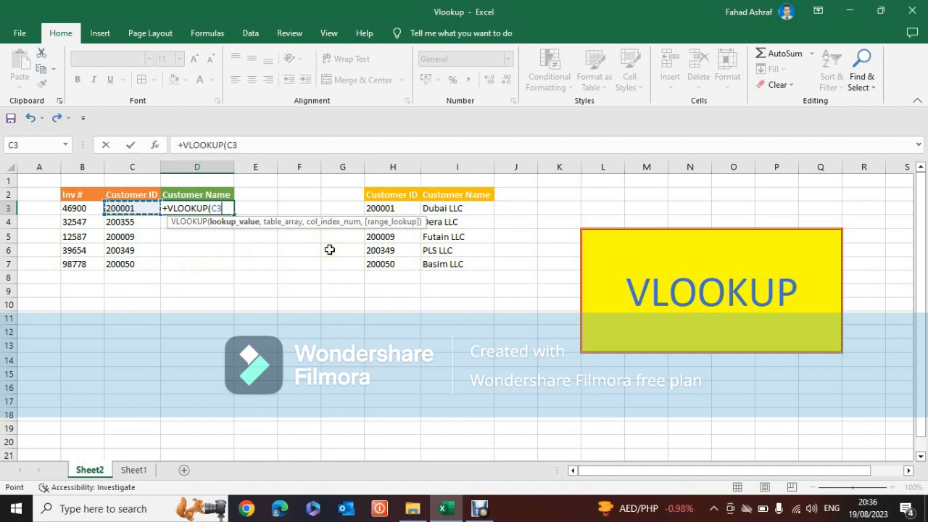
pyautogui.write(',')
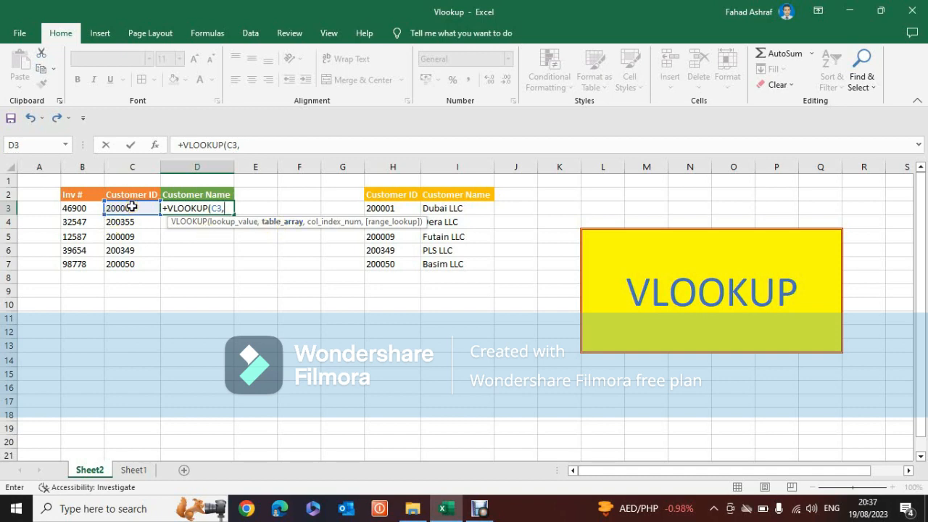
pyautogui.moveTo(379, 208); pyautogui.dragTo(449, 267)
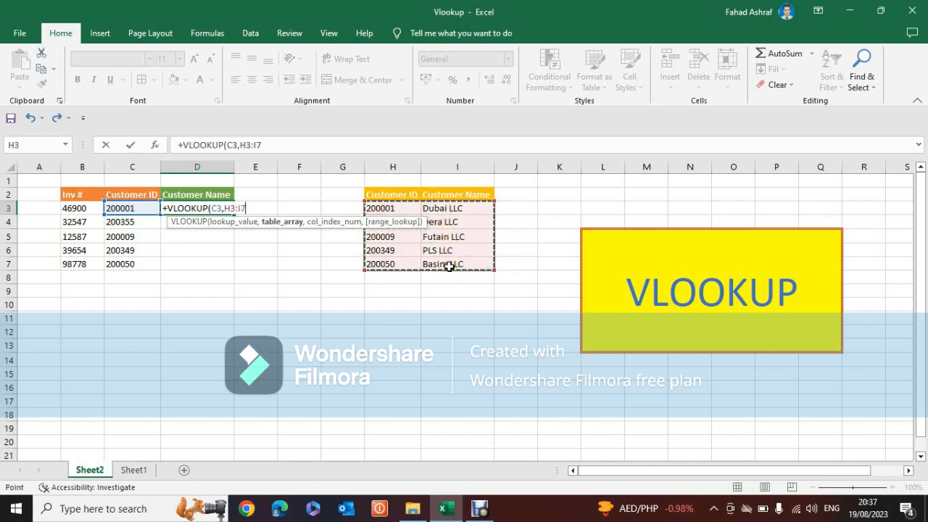
pyautogui.write(',2')
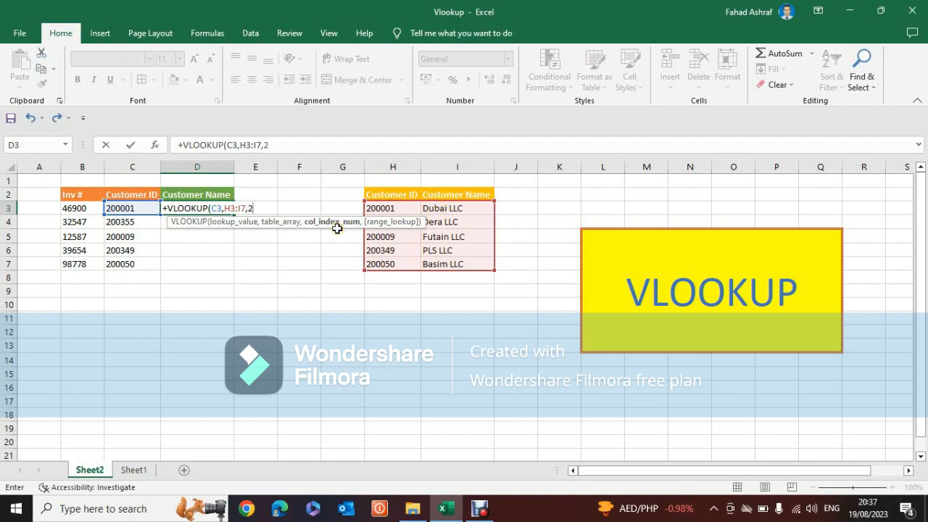
pyautogui.write(',')
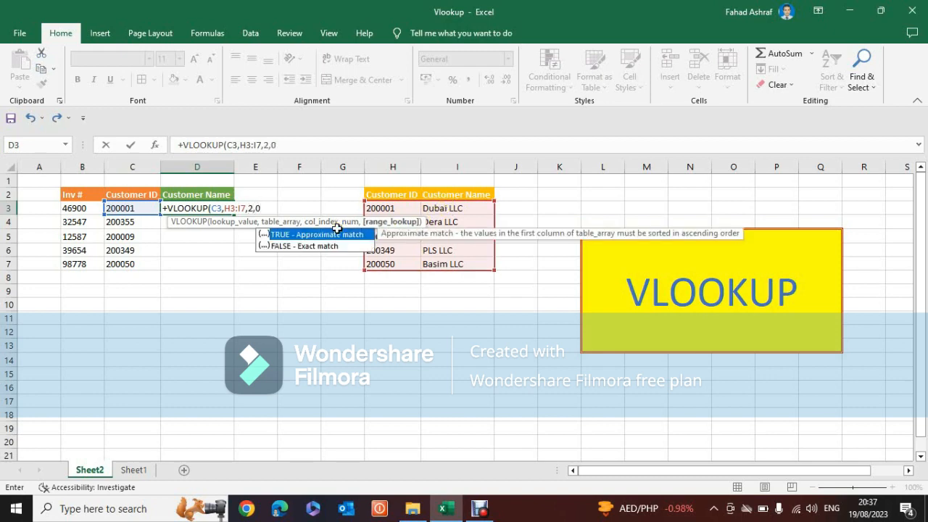
pyautogui.write('0)')
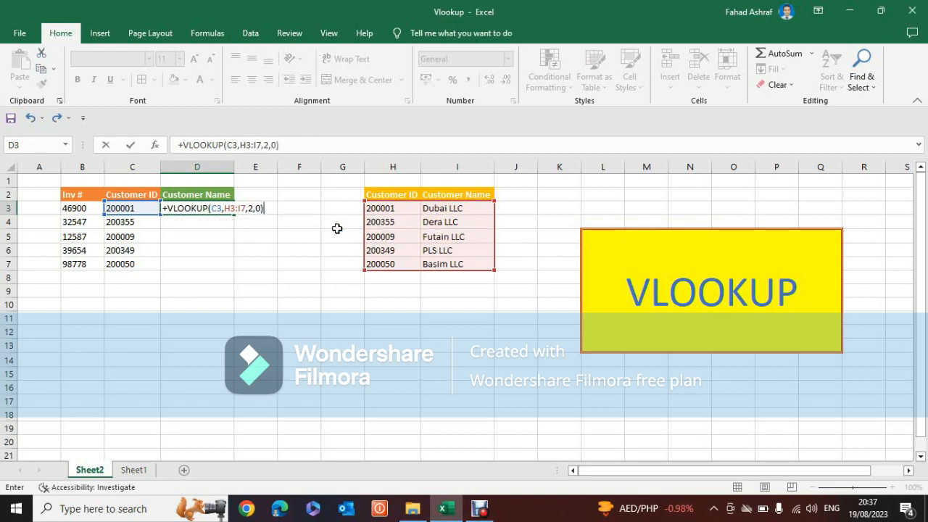
pyautogui.press('Return')
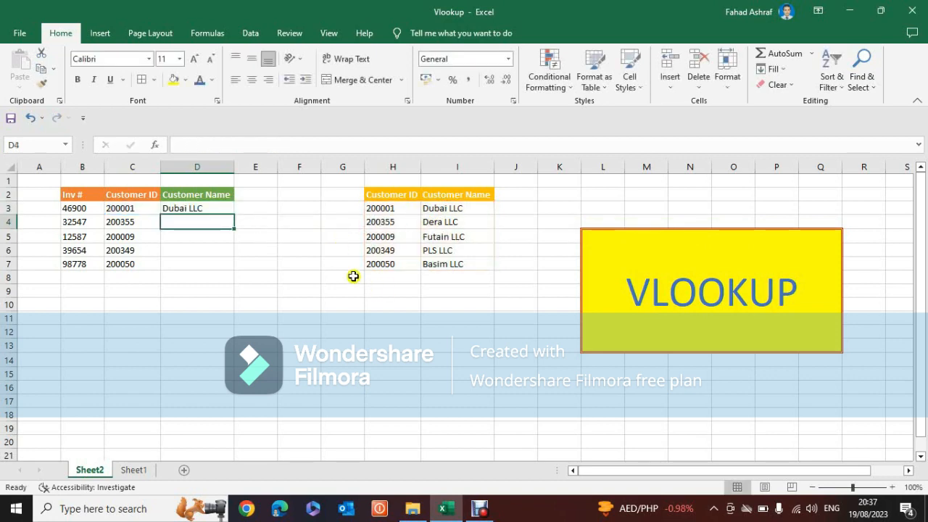
# Check the D3 formula against the customer ID in C3 and the matching entry in the lookup table.
pyautogui.click(132, 209)
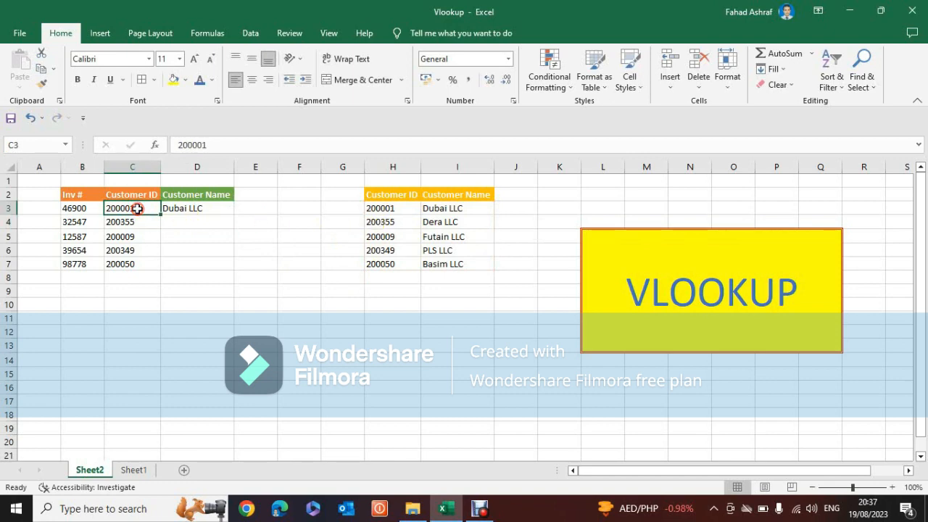
pyautogui.moveTo(392, 208); pyautogui.dragTo(395, 263)
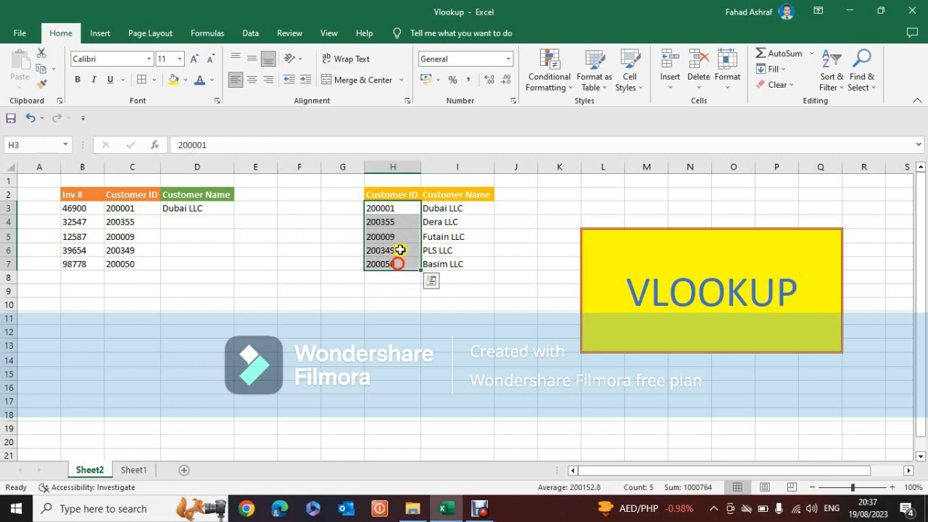
pyautogui.click(439, 209)
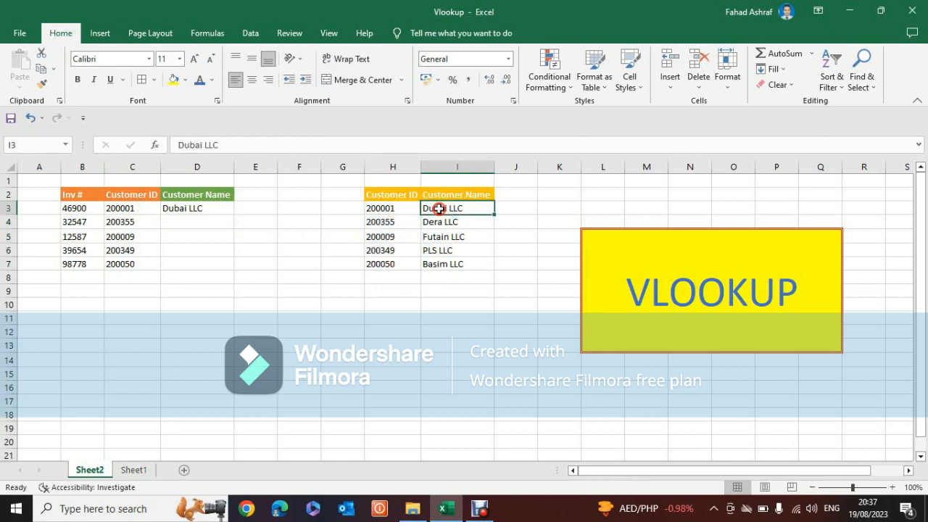
pyautogui.click(208, 208)
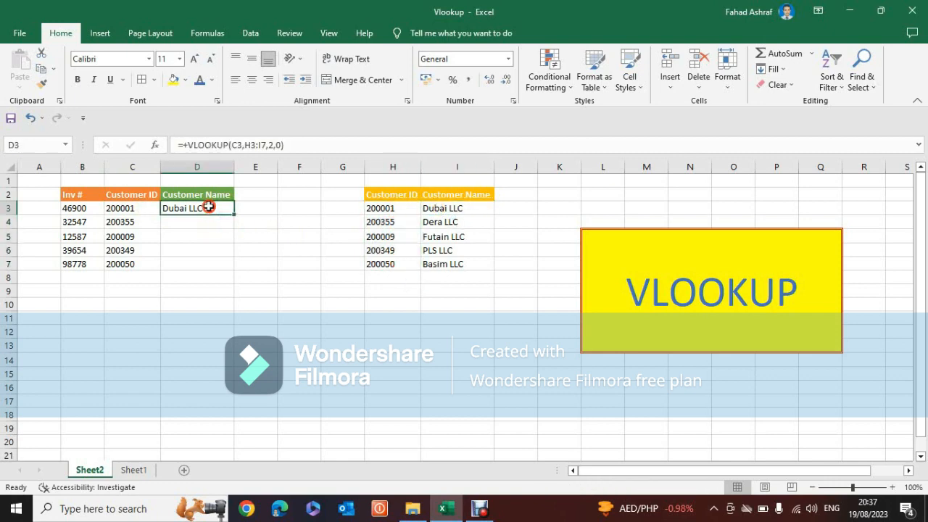
pyautogui.doubleClick(208, 207)
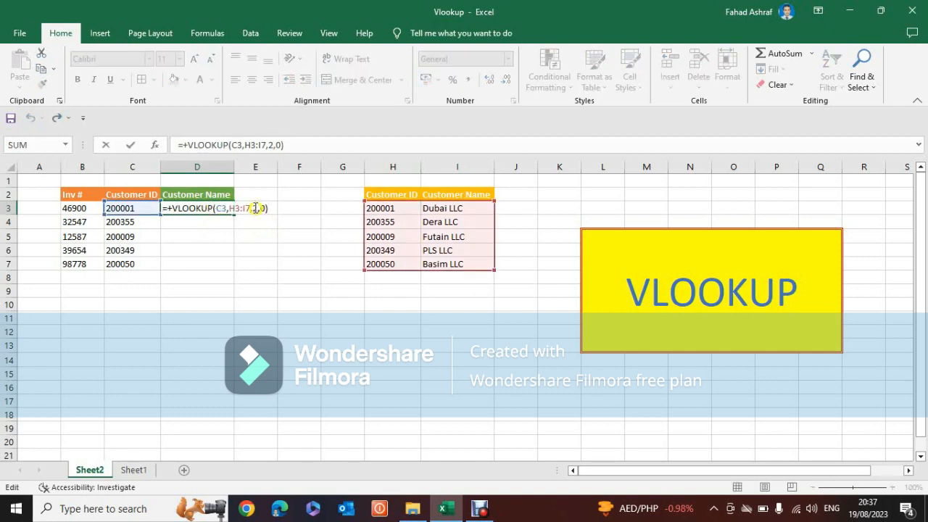
pyautogui.click(357, 260)
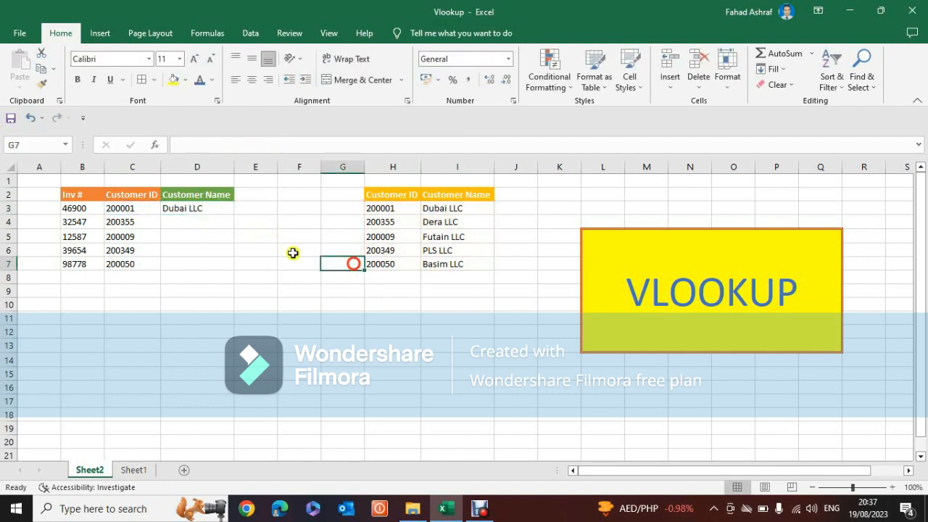
# Fill the VLOOKUP formula from D3 down through D7.
pyautogui.click(216, 207)
pyautogui.moveTo(217, 208); pyautogui.dragTo(224, 261)
pyautogui.hotkey('ctrl', 'd')
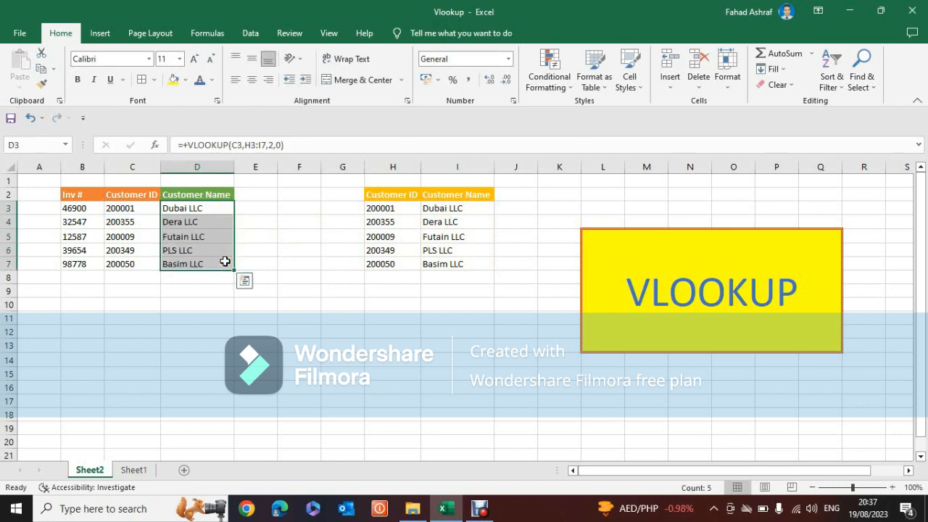
# Review the copied formulas in the Customer Name cells D3 to D7 of the invoice table.
pyautogui.click(205, 208)
pyautogui.click(205, 219)
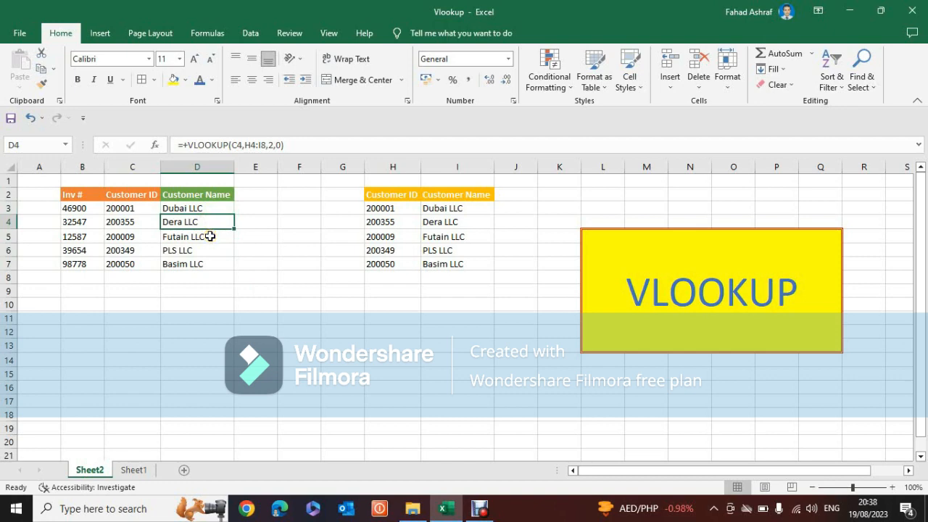
pyautogui.click(210, 236)
pyautogui.click(209, 250)
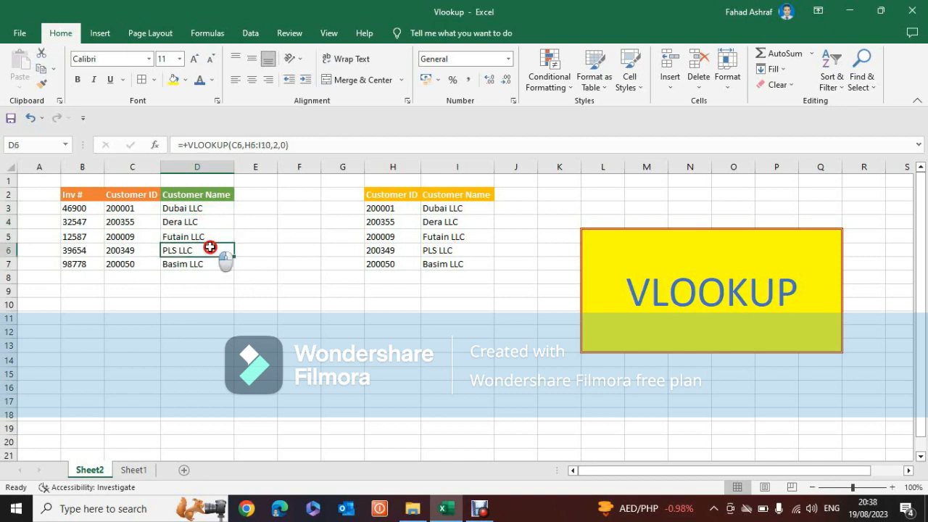
pyautogui.click(209, 263)
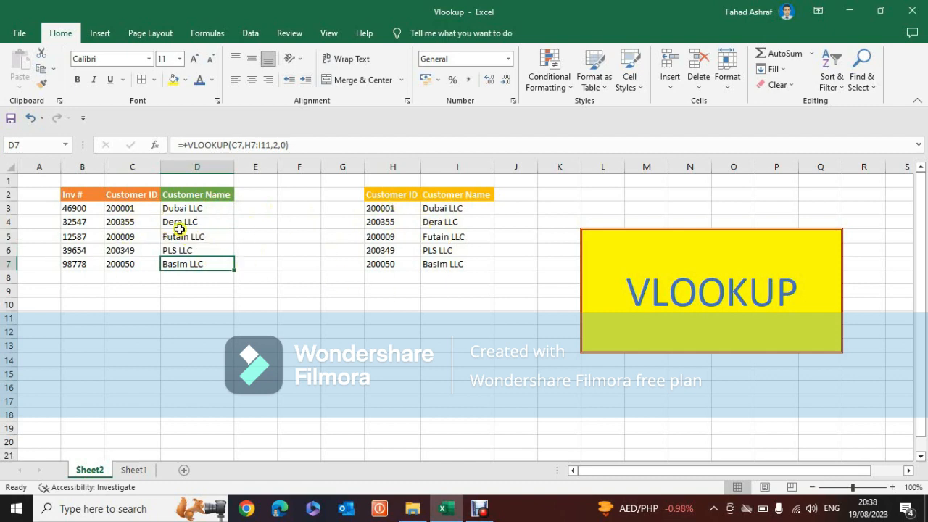
pyautogui.click(203, 248)
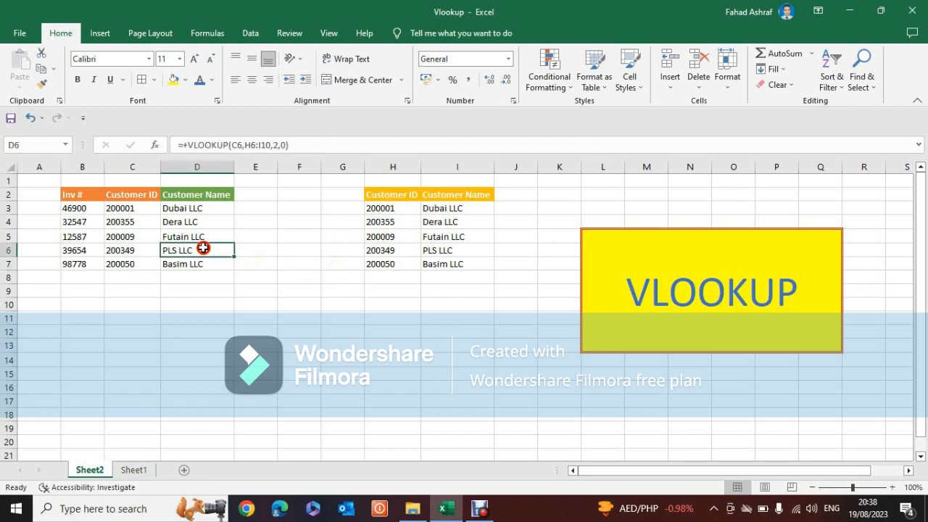
pyautogui.click(203, 275)
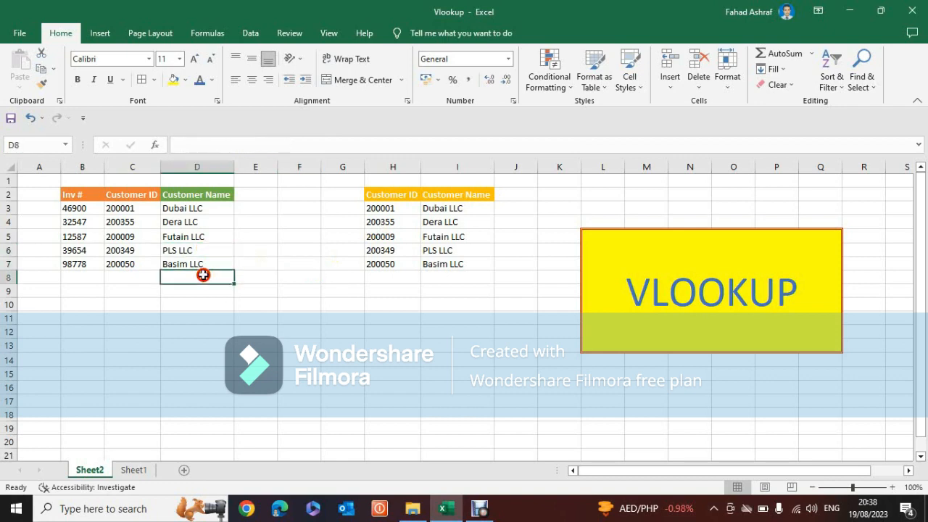
pyautogui.click(197, 211)
pyautogui.press('Down')
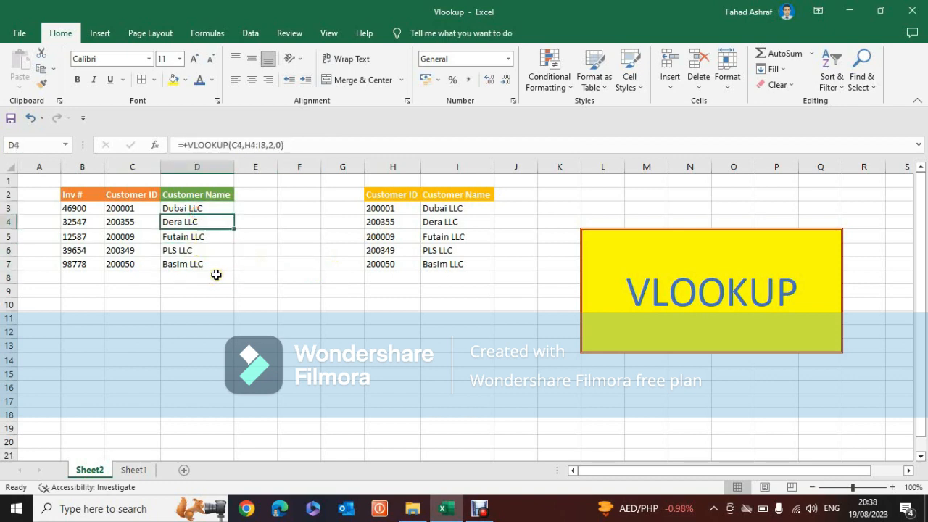
pyautogui.press('Up')
pyautogui.press('Down')
pyautogui.press('Up')
pyautogui.press('Down')
# Inspect the highlighted lookup ranges of the formulas in D3, D4 and D5 to see how the table reference shifts.
pyautogui.click(199, 208)
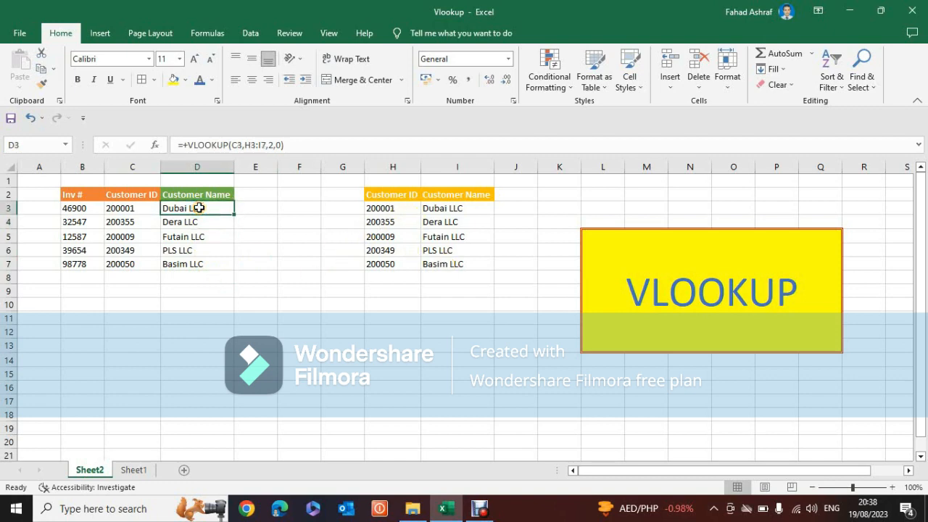
pyautogui.doubleClick(199, 208)
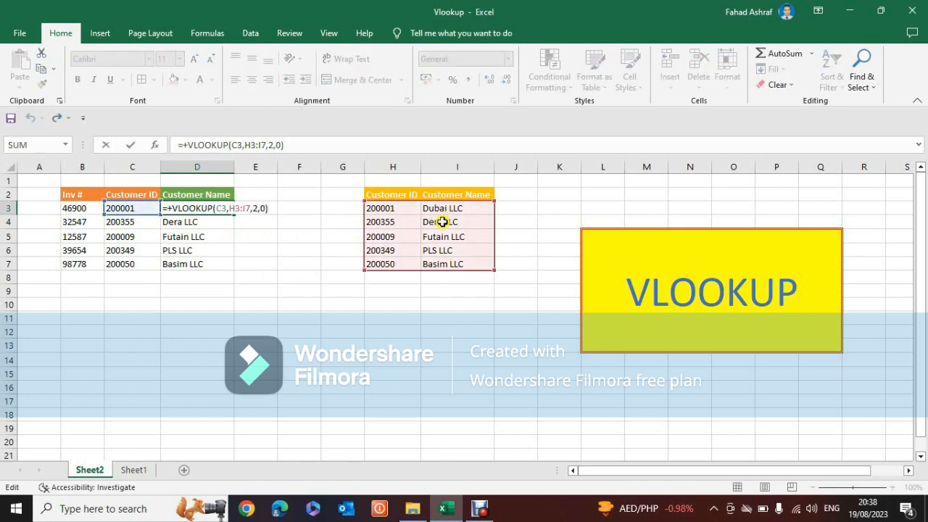
pyautogui.press('Escape')
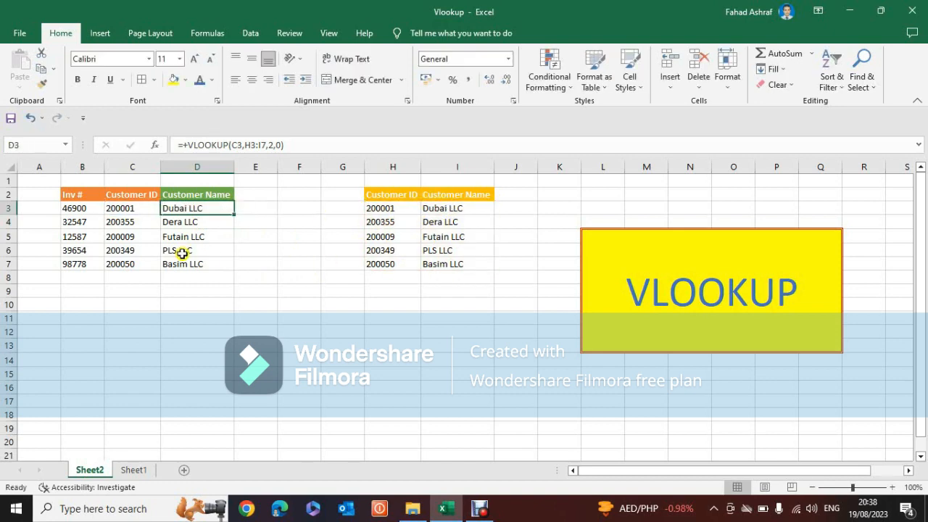
pyautogui.click(181, 222)
pyautogui.doubleClick(181, 221)
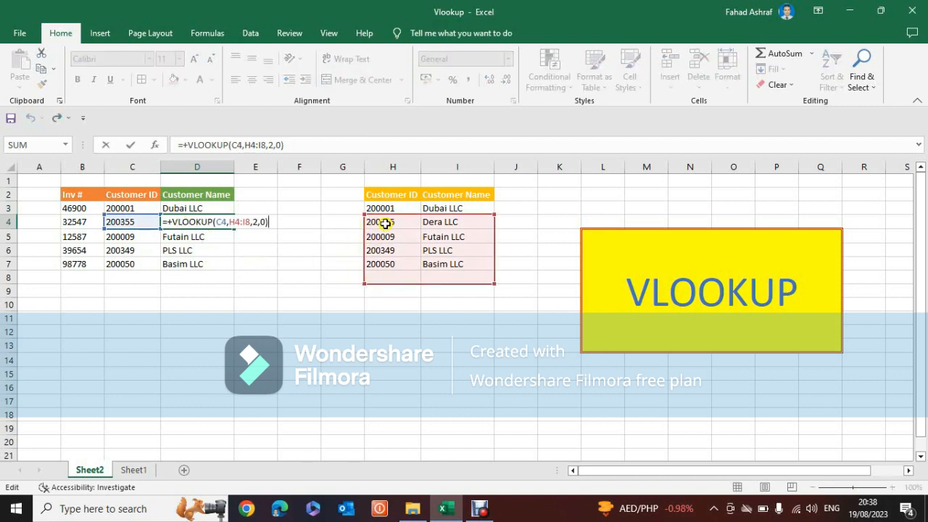
pyautogui.press('Escape')
pyautogui.click(190, 237)
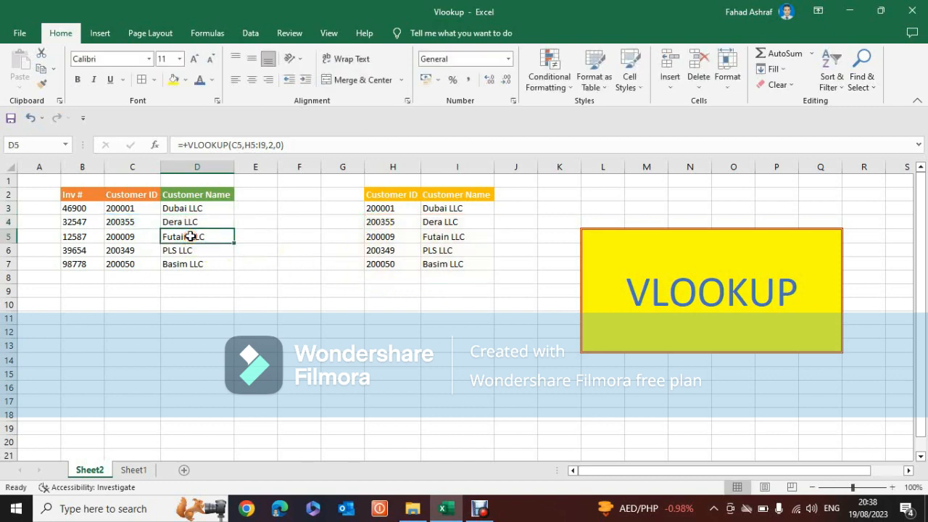
pyautogui.doubleClick(190, 237)
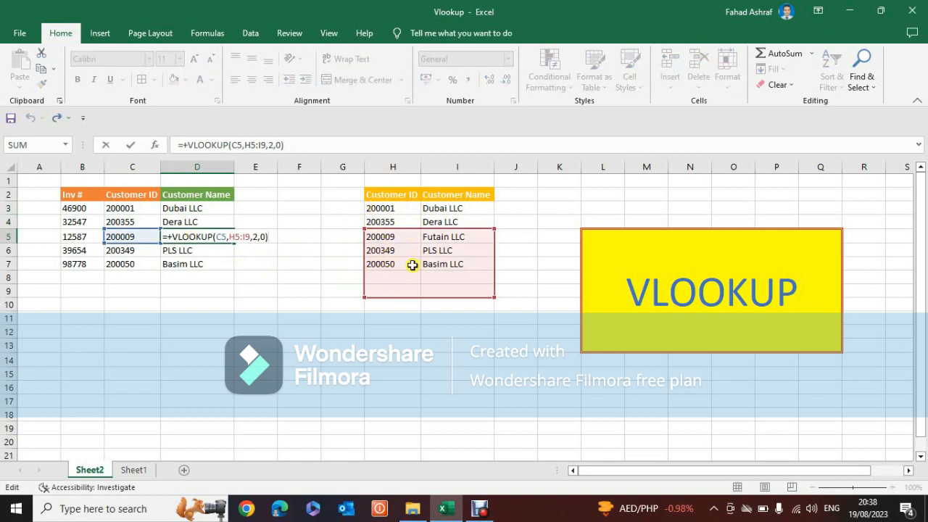
pyautogui.press('Return')
pyautogui.click(308, 288)
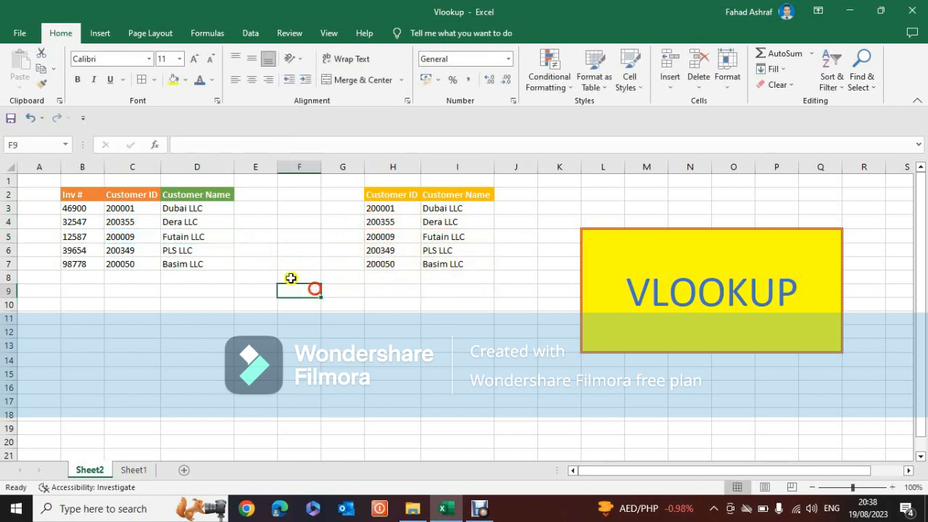
pyautogui.click(198, 208)
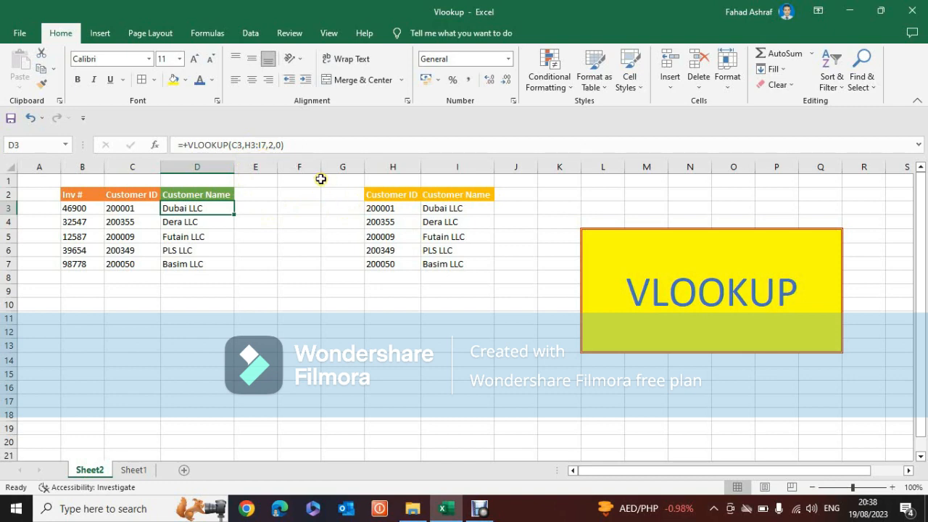
# Make the lookup table range in D3's VLOOKUP formula absolute as $H$3:$I$7.
pyautogui.click(250, 145)
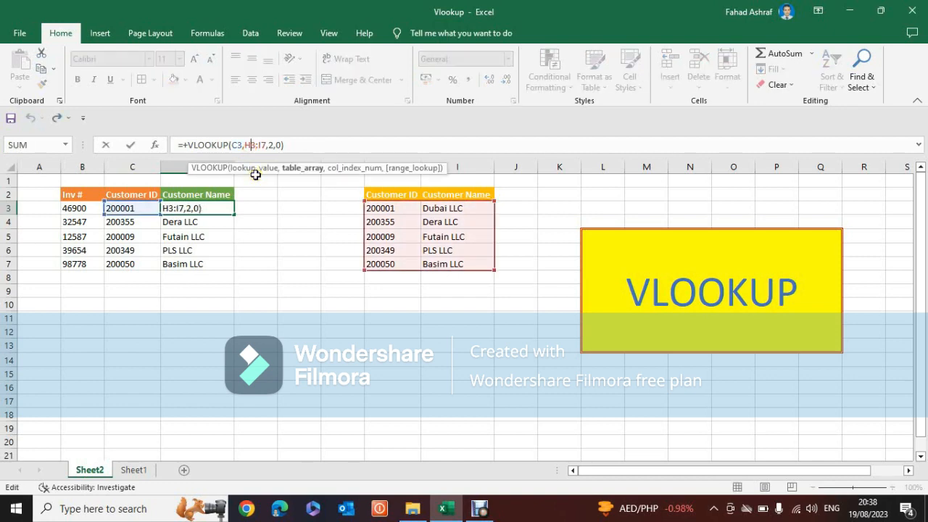
pyautogui.press('F4')
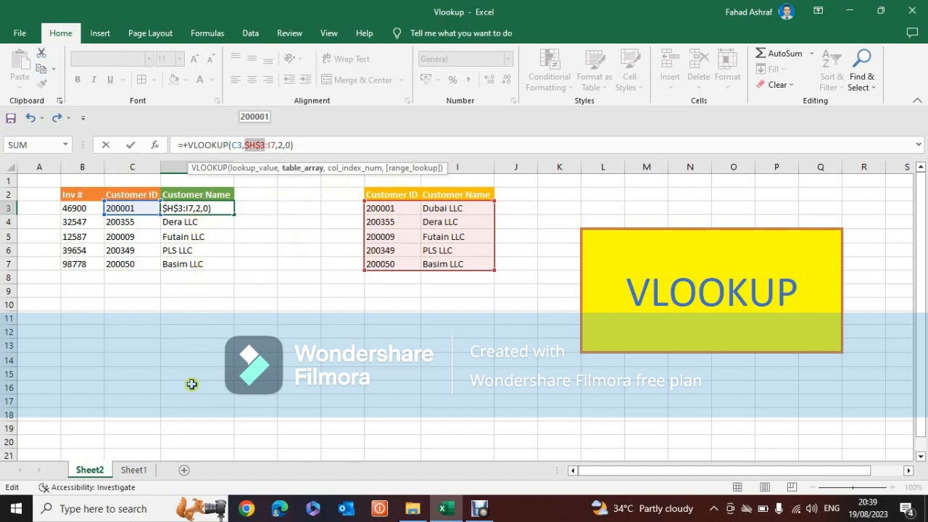
pyautogui.click(271, 146)
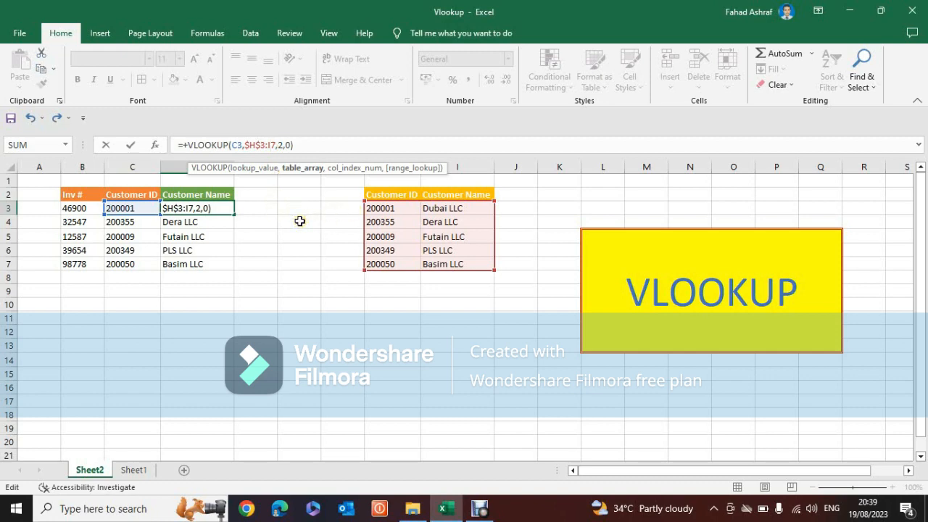
pyautogui.press('F4')
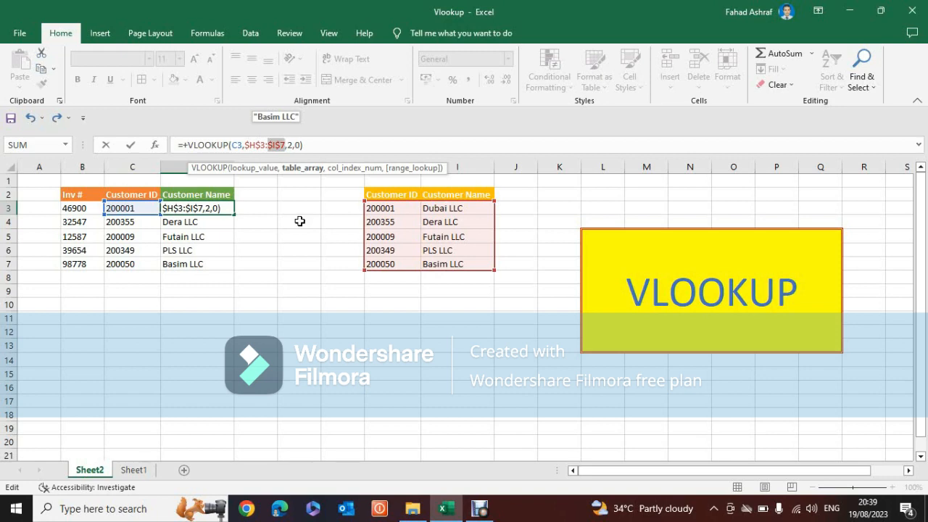
pyautogui.press('Return')
# Fill the VLOOKUP formula with the absolute lookup range from D3 down through D7.
pyautogui.press('Up')
pyautogui.press('Left')
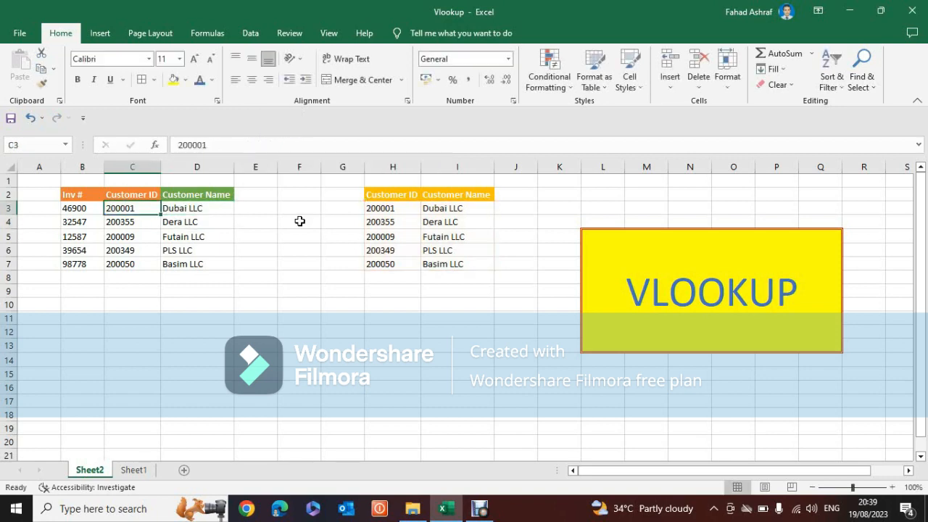
pyautogui.press('Right')
pyautogui.hotkey('shift', 'Down')
pyautogui.hotkey('shift', 'Down')
pyautogui.hotkey('shift', 'Down')
pyautogui.hotkey('shift', 'Down')
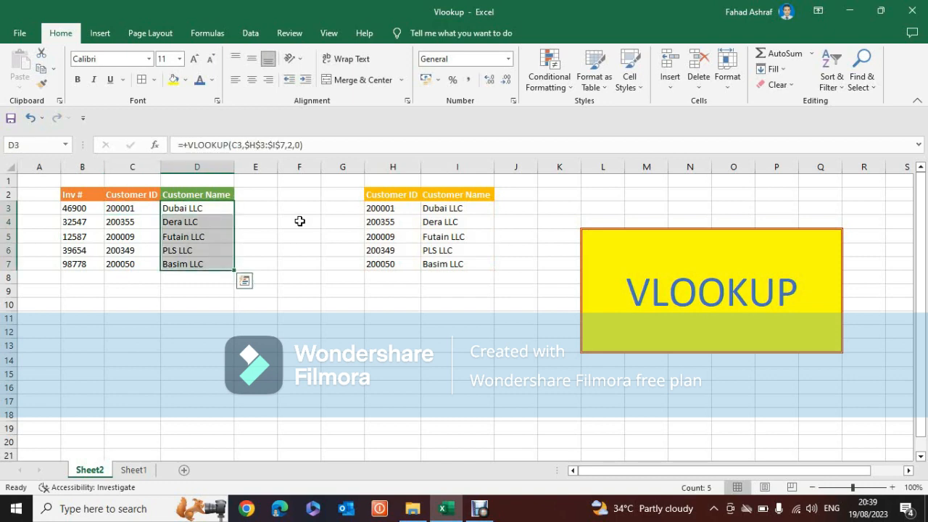
pyautogui.click(325, 218)
# Inspect the highlighted lookup ranges of the formulas in D3, D5 and D7 to check the locked table reference.
pyautogui.click(190, 207)
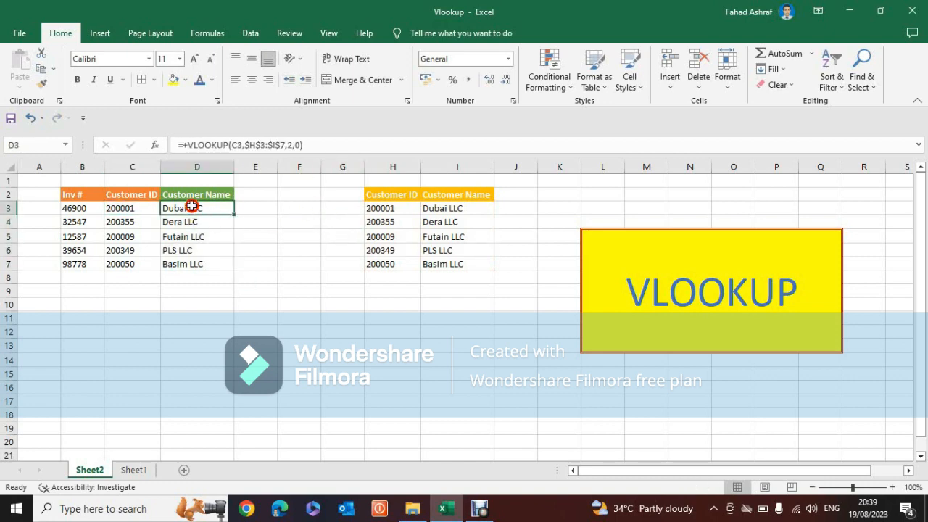
pyautogui.doubleClick(191, 207)
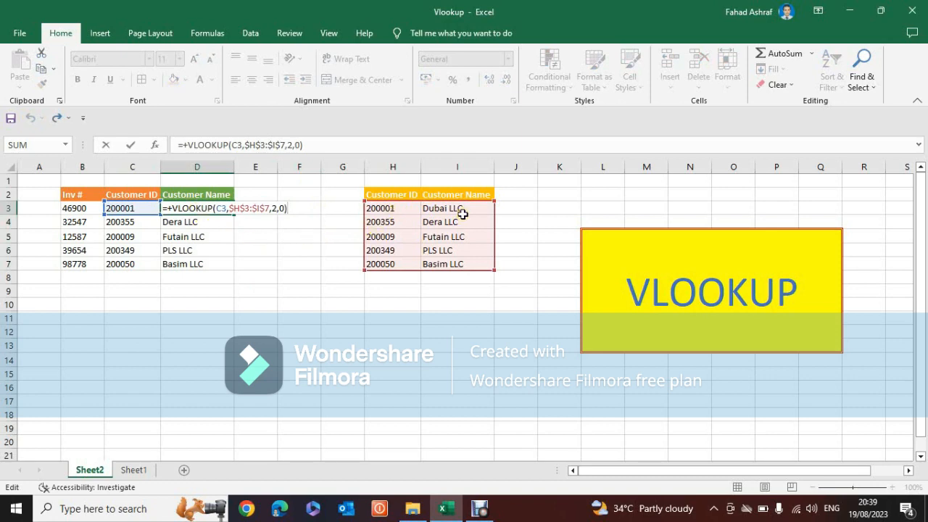
pyautogui.press('Escape')
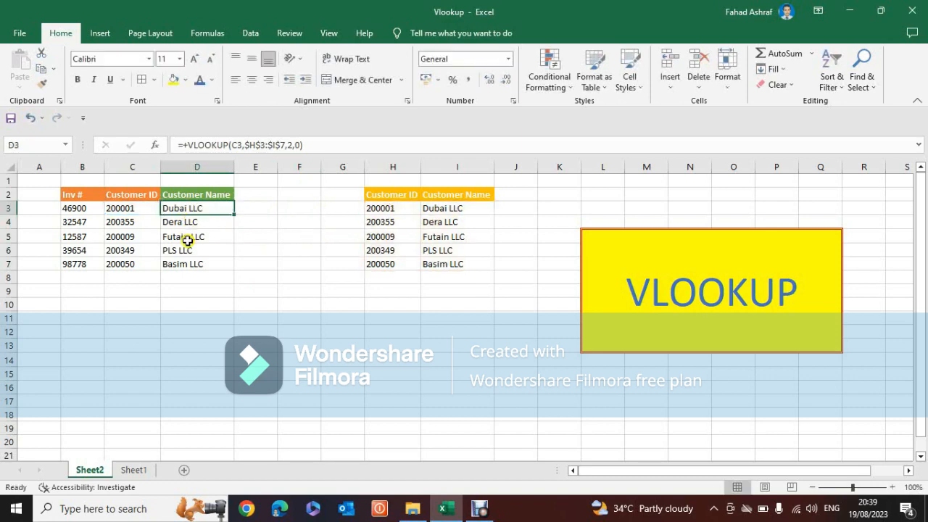
pyautogui.click(190, 239)
pyautogui.doubleClick(190, 240)
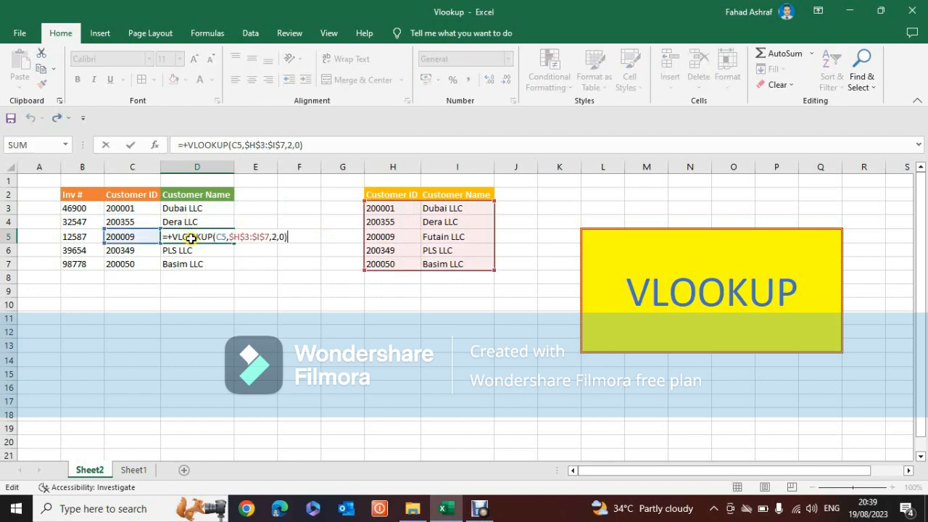
pyautogui.press('Escape')
pyautogui.click(214, 266)
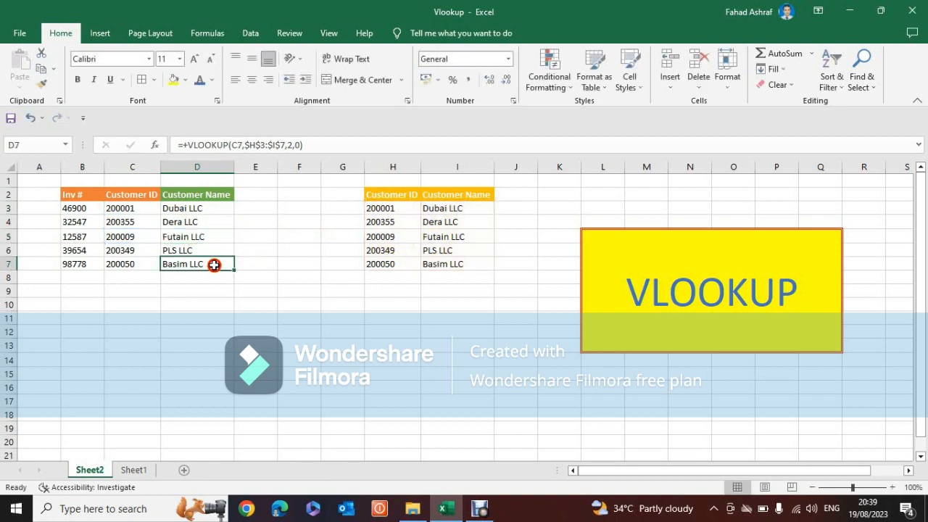
pyautogui.doubleClick(214, 265)
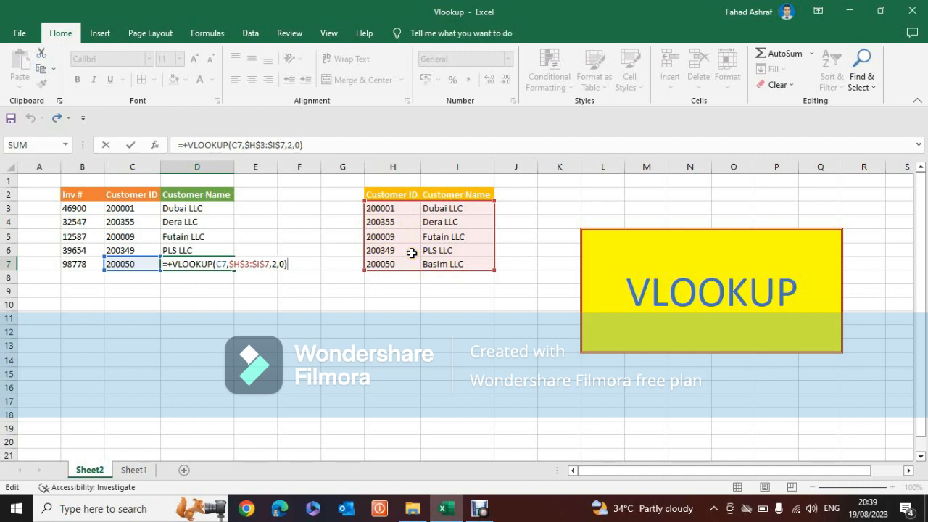
pyautogui.press('Escape')
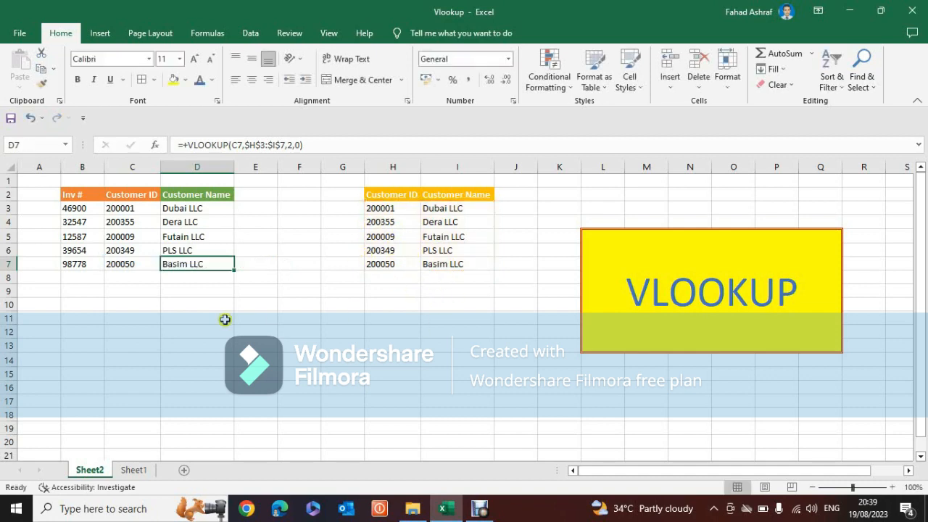
# Fill the VLOOKUP formula from D5 down through D12 and check it against cells C8:C12 and H8:H12.
pyautogui.moveTo(187, 237); pyautogui.dragTo(190, 329)
pyautogui.hotkey('ctrl', 'd')
pyautogui.click(193, 317)
pyautogui.click(193, 329)
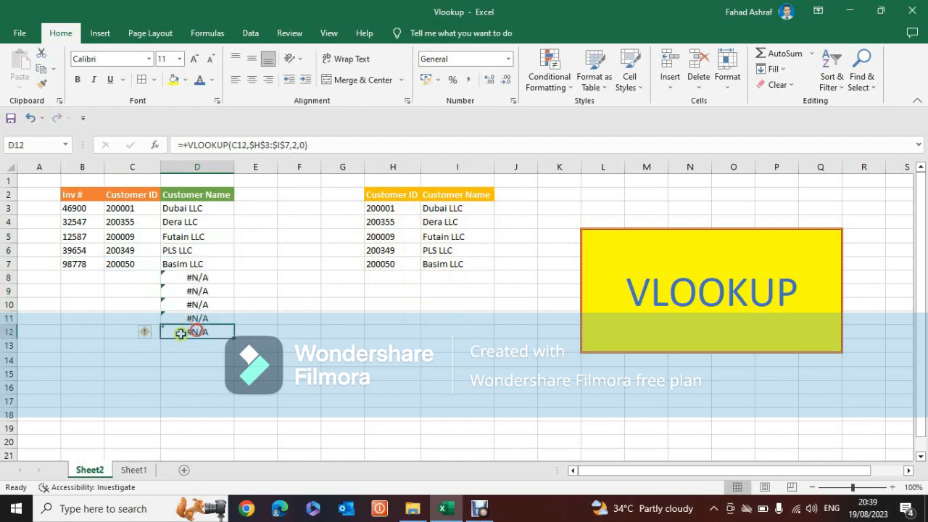
pyautogui.moveTo(124, 278); pyautogui.dragTo(129, 331)
pyautogui.moveTo(391, 279); pyautogui.dragTo(397, 337)
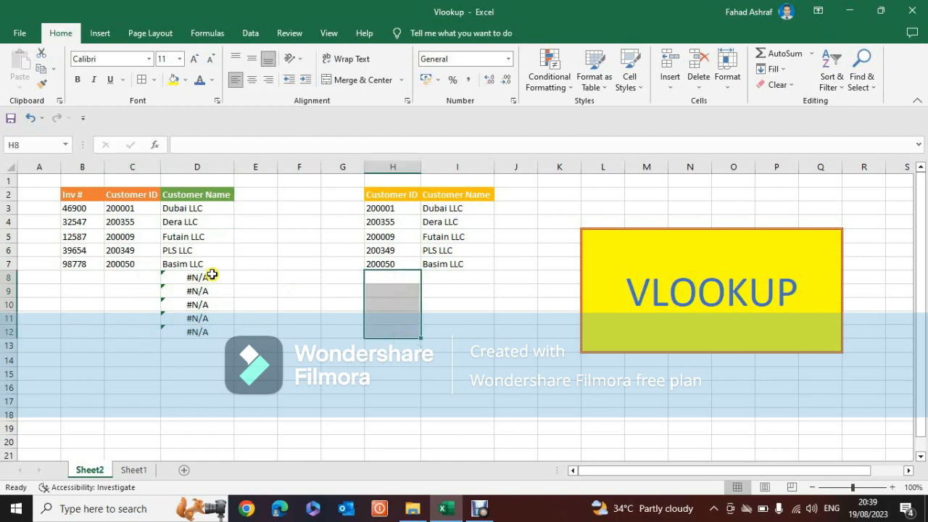
pyautogui.moveTo(211, 276); pyautogui.dragTo(224, 353)
pyautogui.click(303, 335)
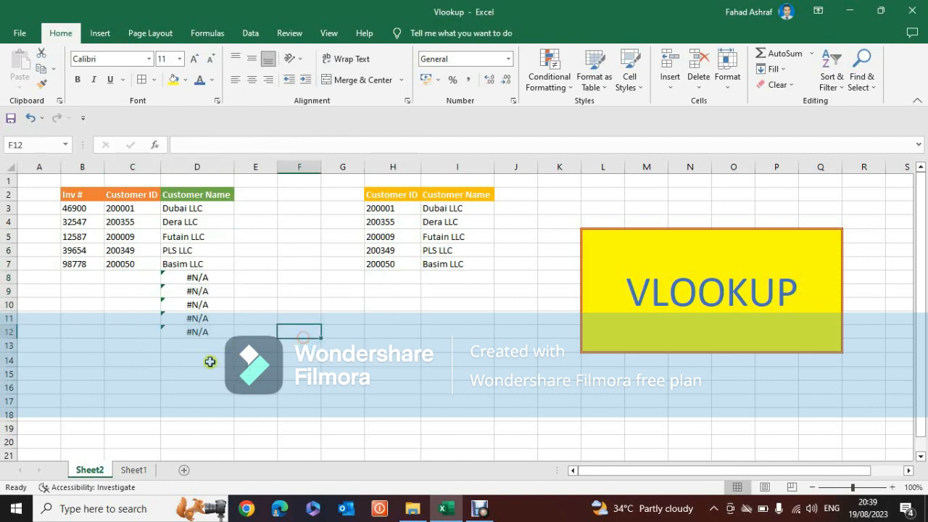
# Clear the contents of cells D8 through D13 below the invoice table.
pyautogui.click(210, 361)
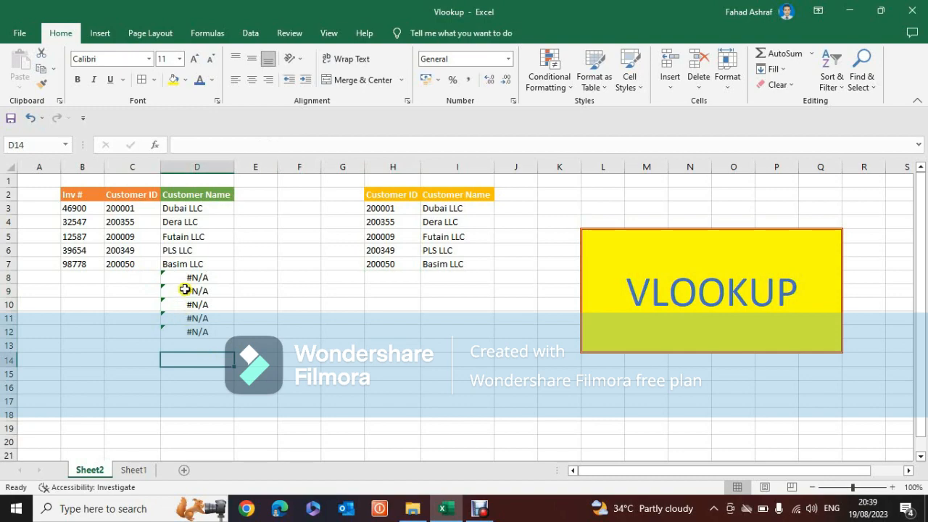
pyautogui.moveTo(188, 278); pyautogui.dragTo(195, 346)
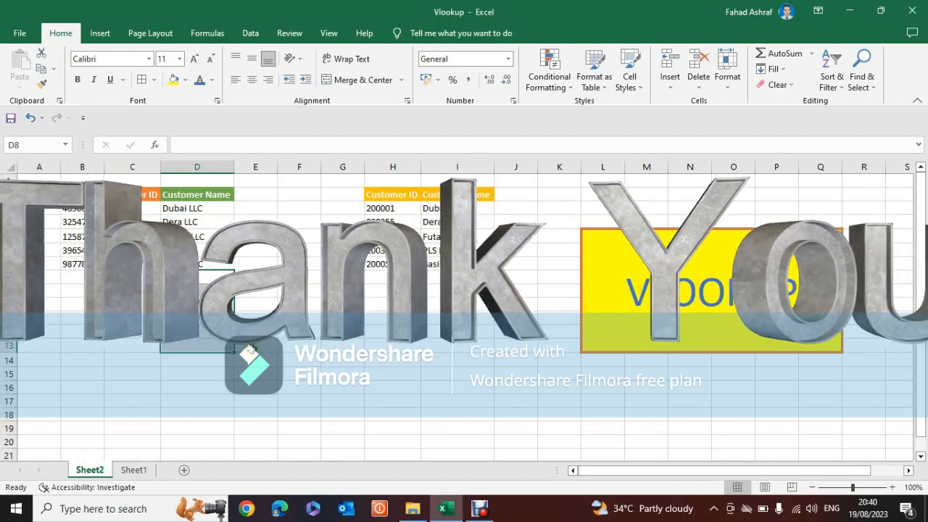
pyautogui.click(297, 355)
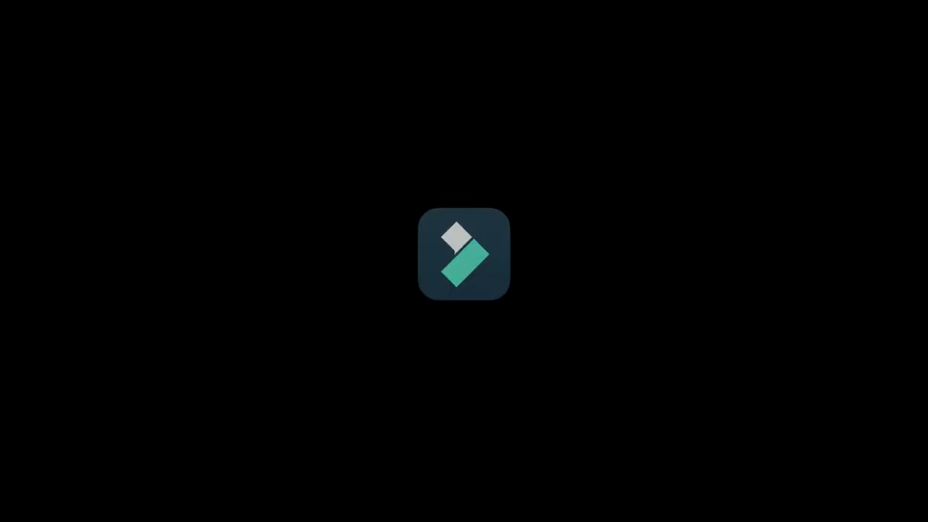